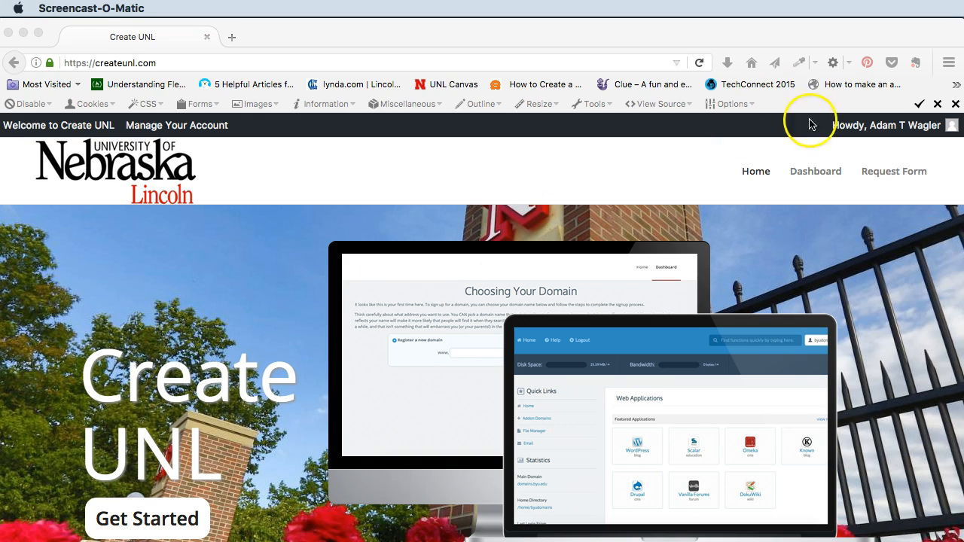
- Look over the Create UNL hosting dashboard and the FTP login details in the welcome e-mail screenshot, ending in Dreamweaver
left_click(188, 128)
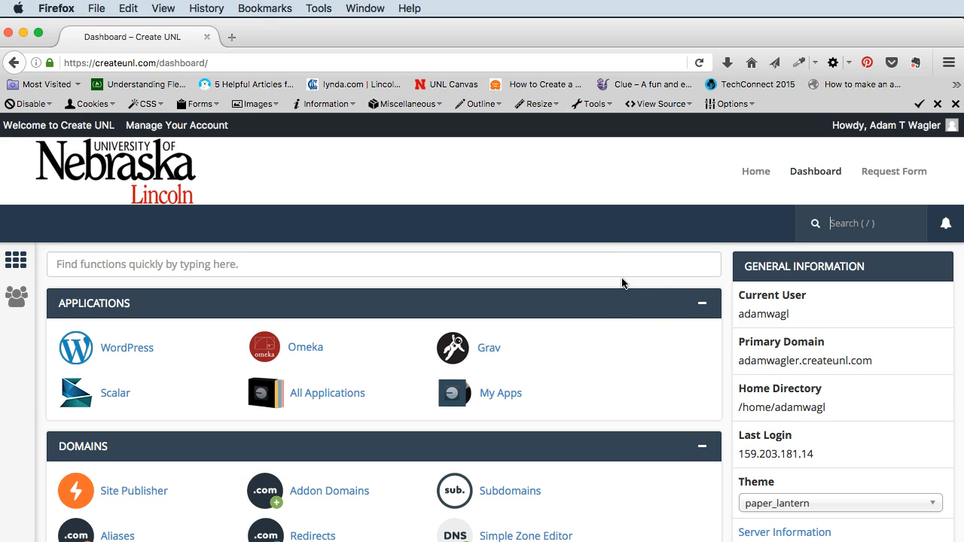
key("super+Tab")
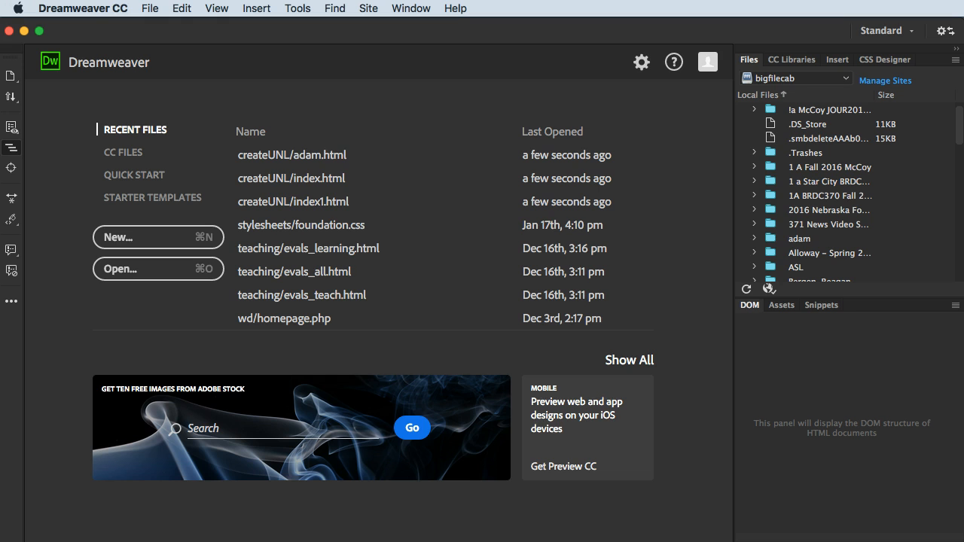
key("super+Tab")
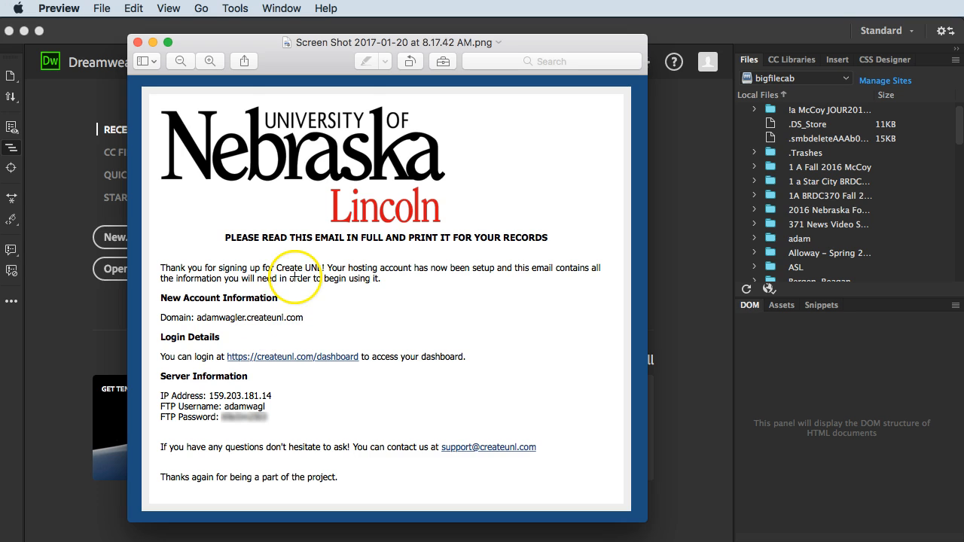
left_click(152, 43)
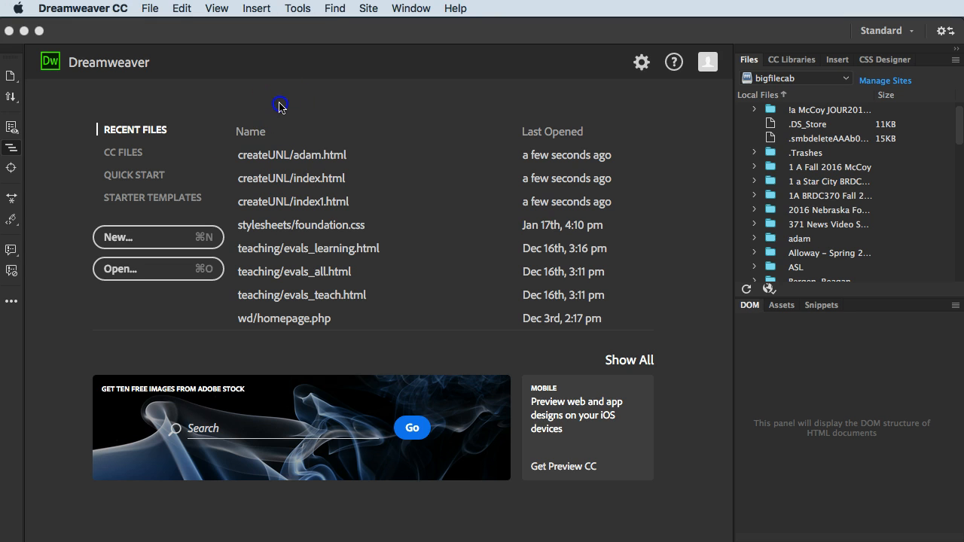
- Start setting up a new site in Dreamweaver and name it Create UNL
left_click(371, 10)
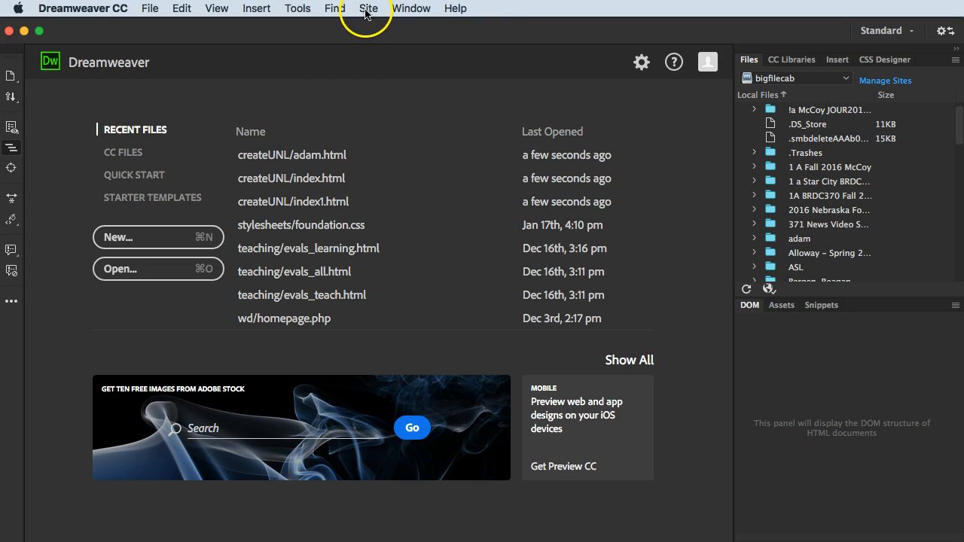
left_click(375, 28)
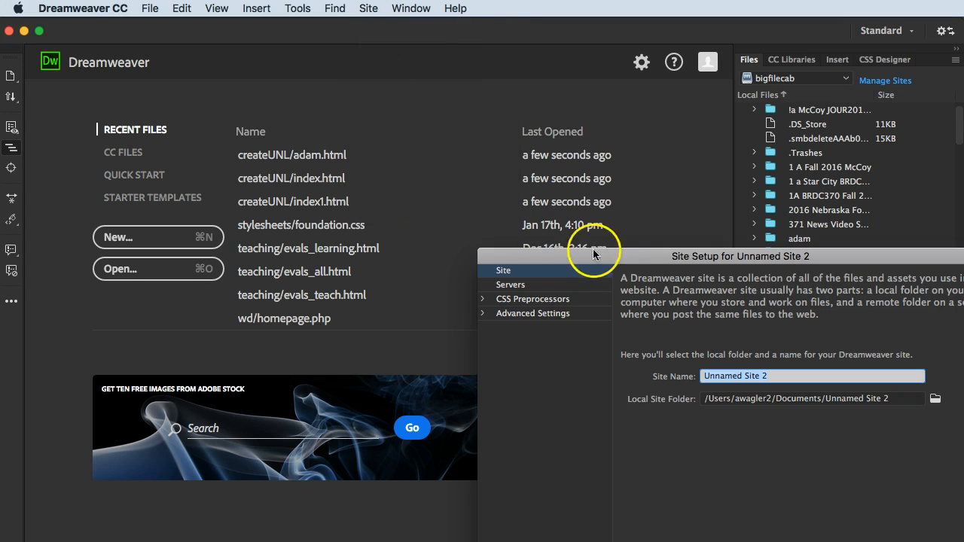
left_click_drag(567, 235, 404, 126)
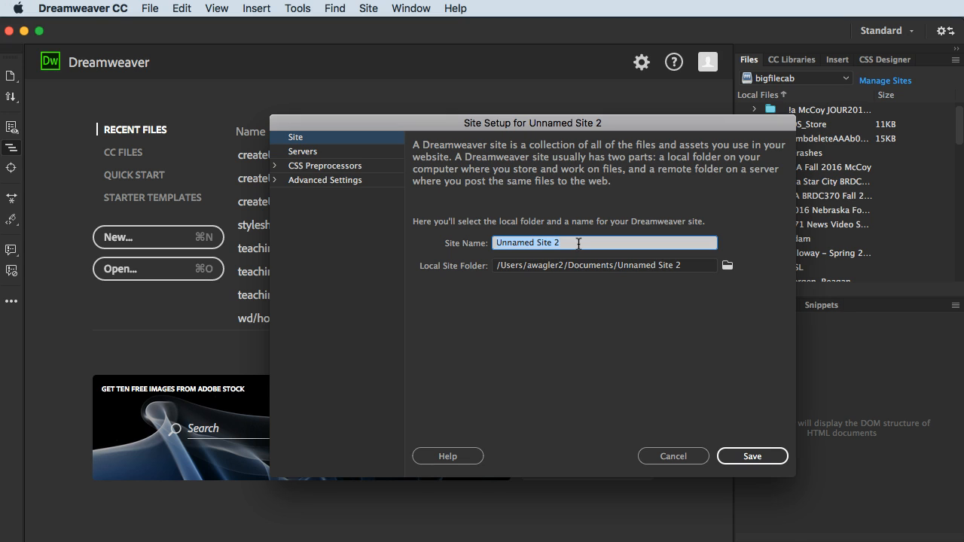
type("Create UNL")
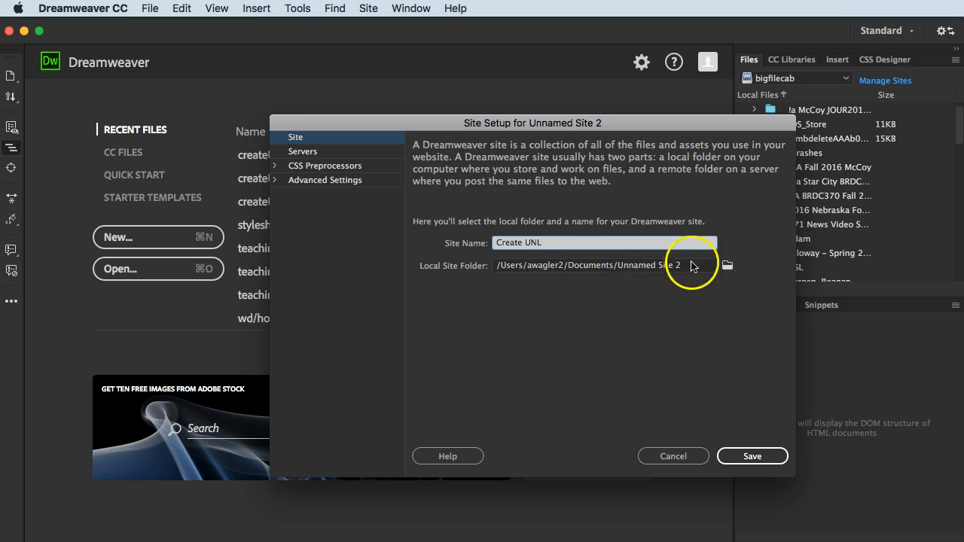
- Set the local site folder to the website folder on the Desktop and change the site name to Create UNL 2
left_click(727, 265)
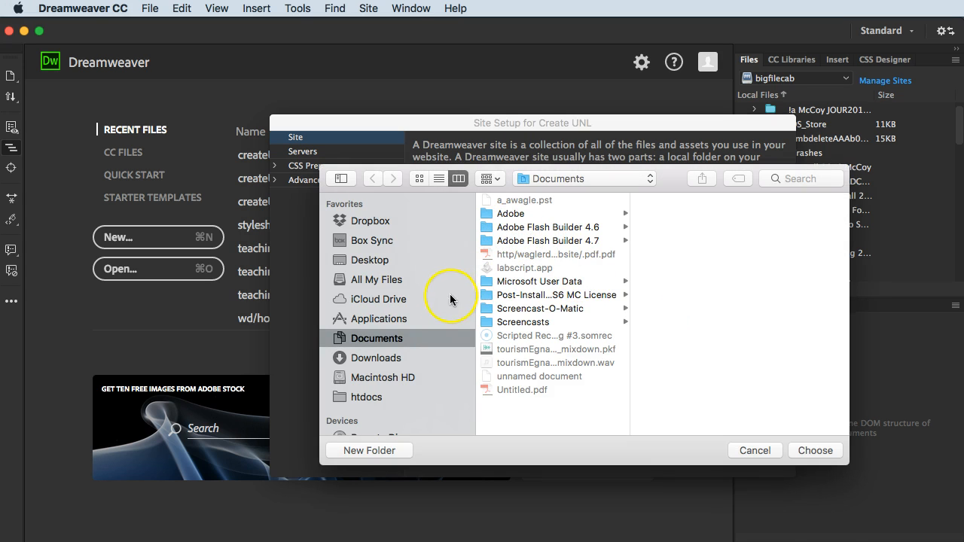
left_click(363, 261)
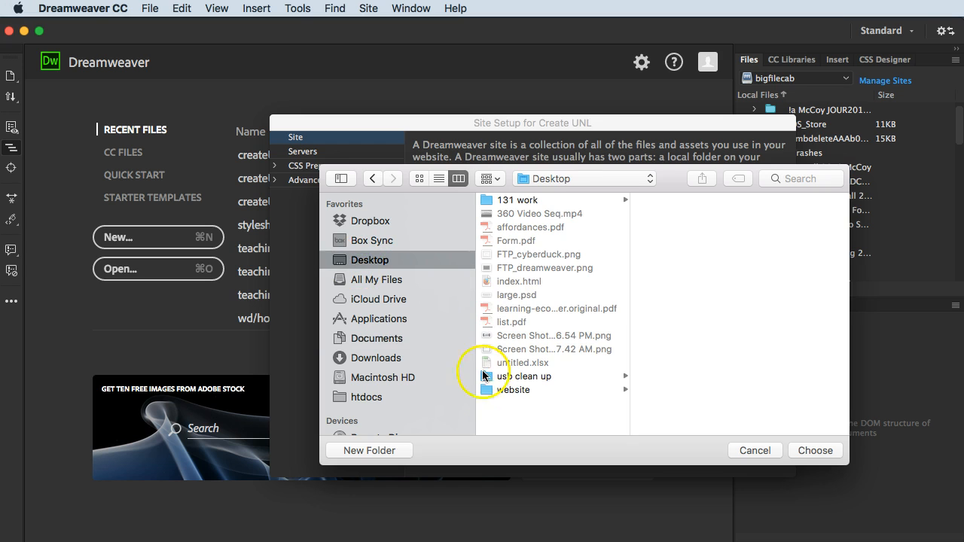
left_click(499, 391)
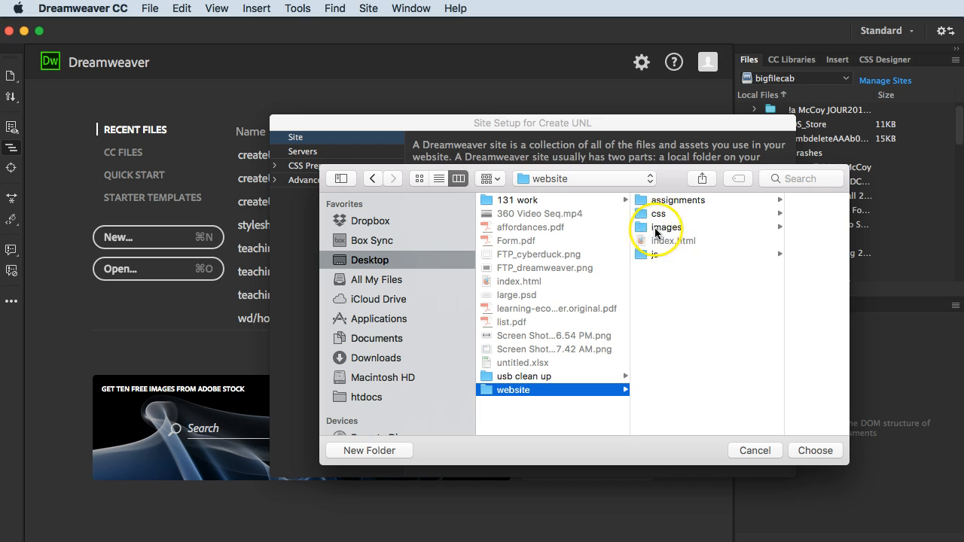
left_click(806, 451)
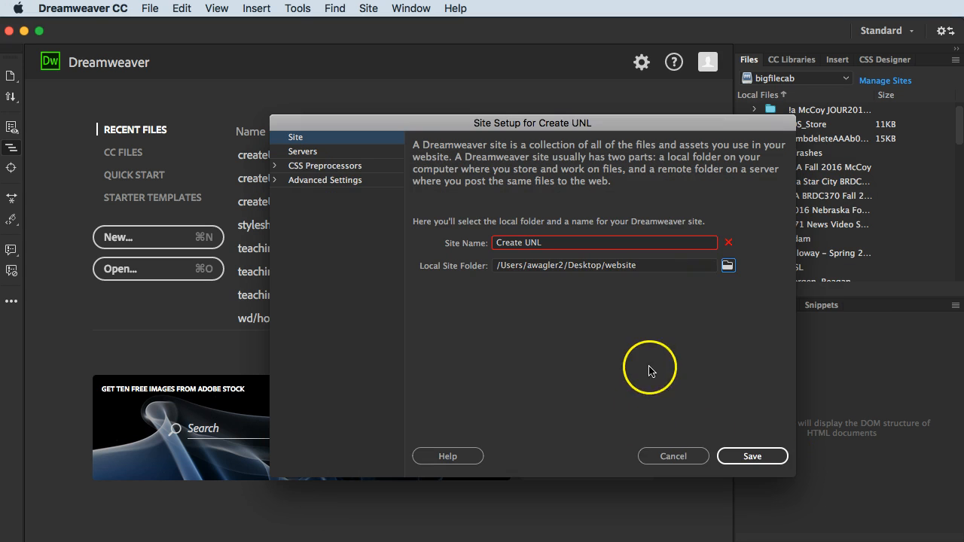
left_click(580, 241)
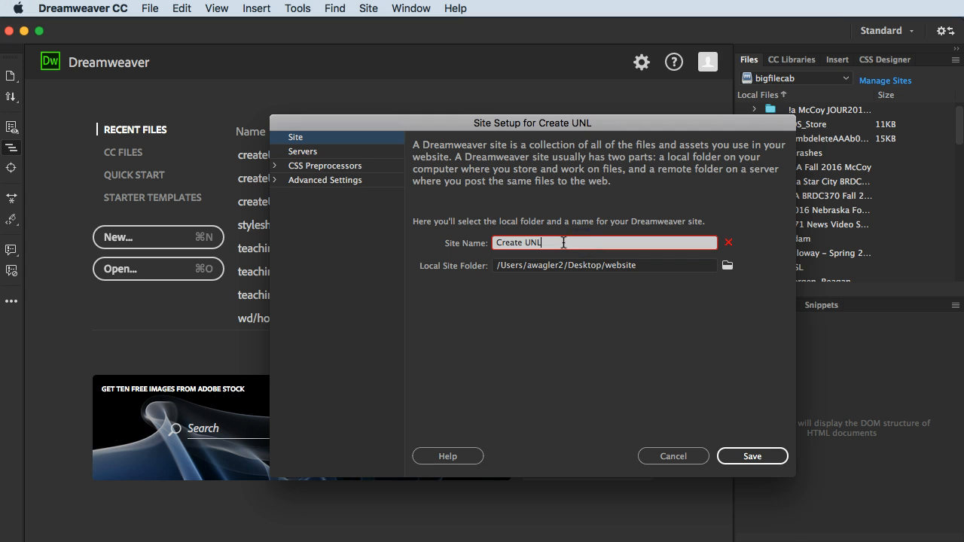
left_click(567, 268)
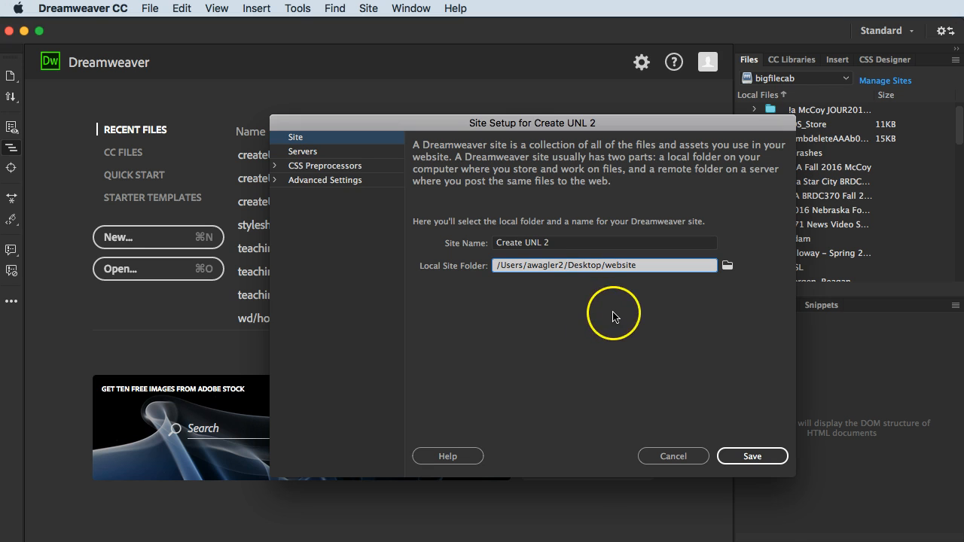
- Add a new server to the site and name it Create UNL, keeping FTP as the connection type
left_click(305, 157)
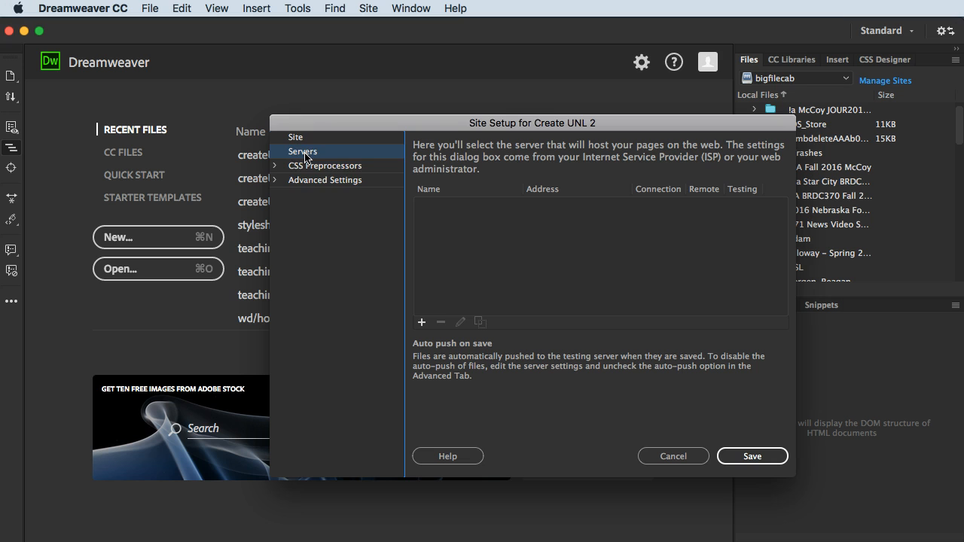
left_click(422, 323)
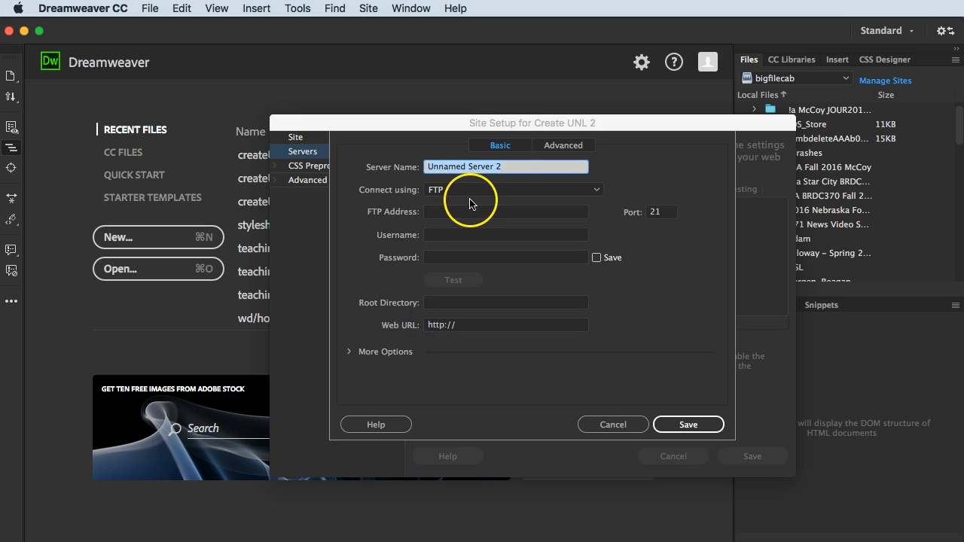
type("Cr")
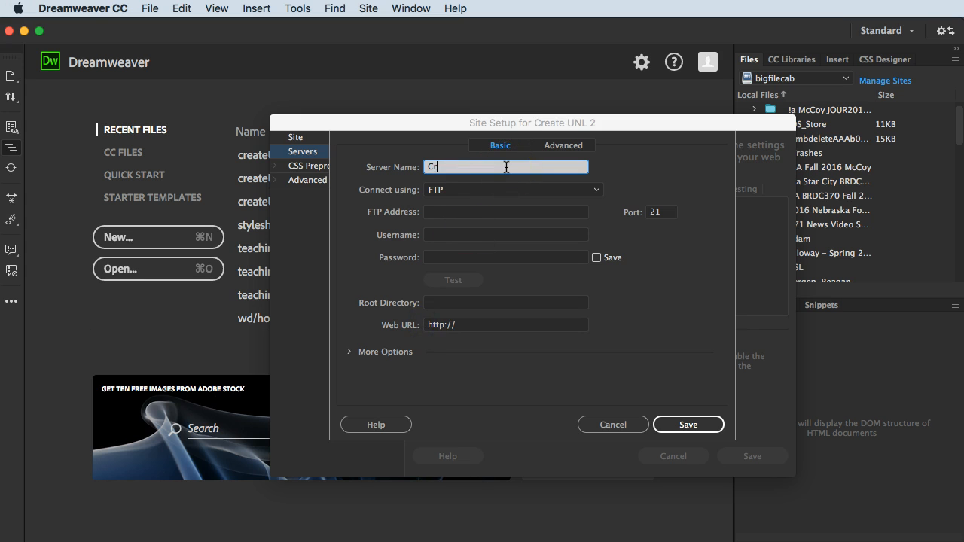
type("eate UNL")
key("Tab")
key("Tab")
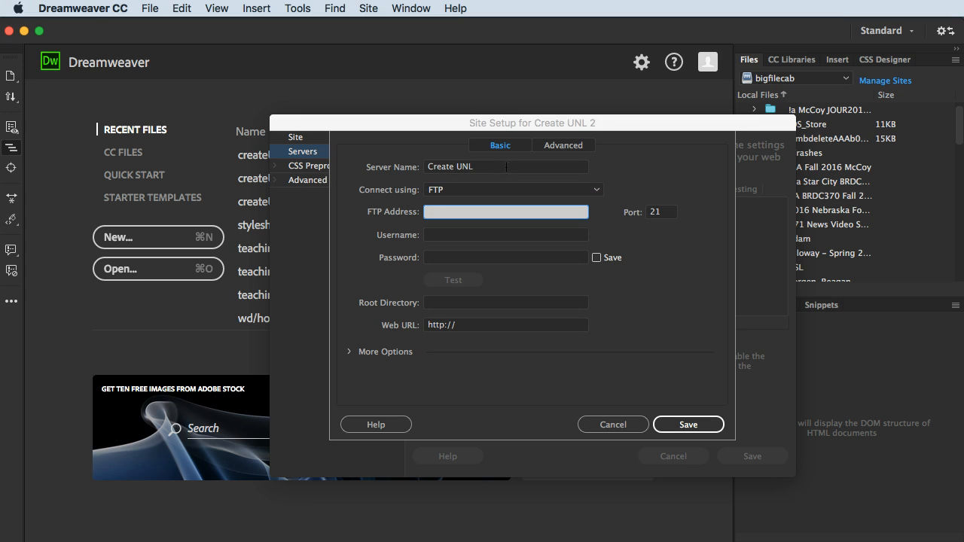
- Enter the personal createunl.com domain as the FTP address and fill in the FTP account username
type("adamwag")
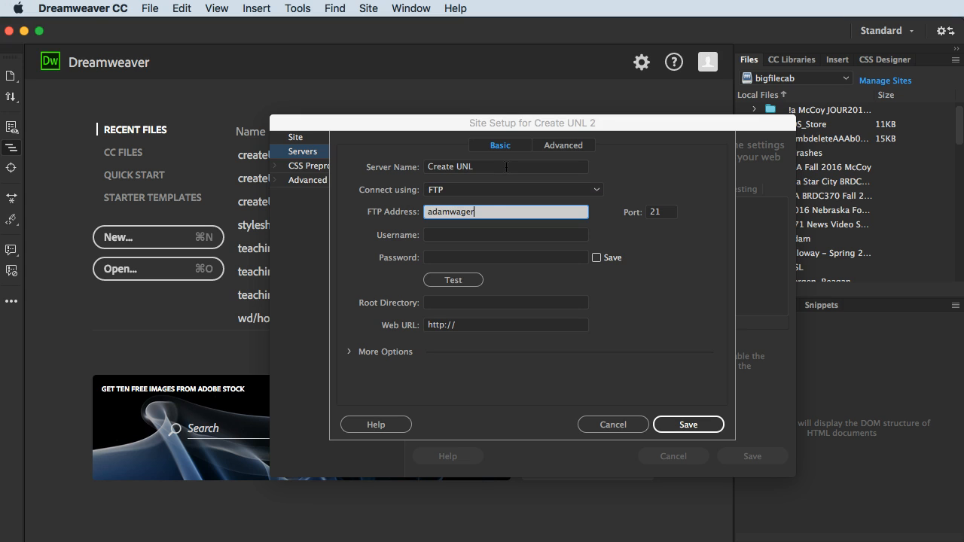
type("ler.createunl.com")
key("Tab")
key("Tab")
type("awa")
key("BackSpace")
key("BackSpace")
type("damwag")
key("Tab")
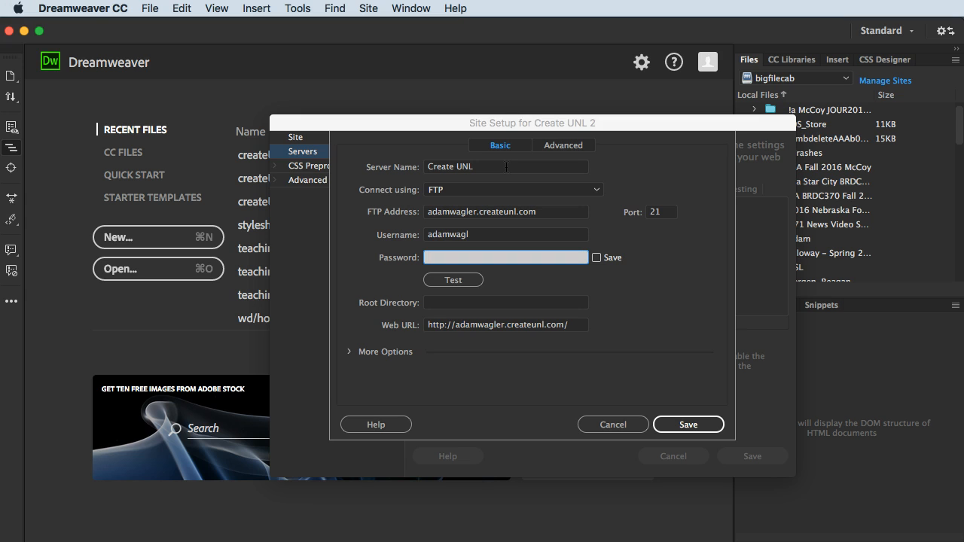
- Paste the FTP account password, keep it saved, and set the root directory to /public_html/
key("super+v")
left_click(442, 306)
type("/public_htm")
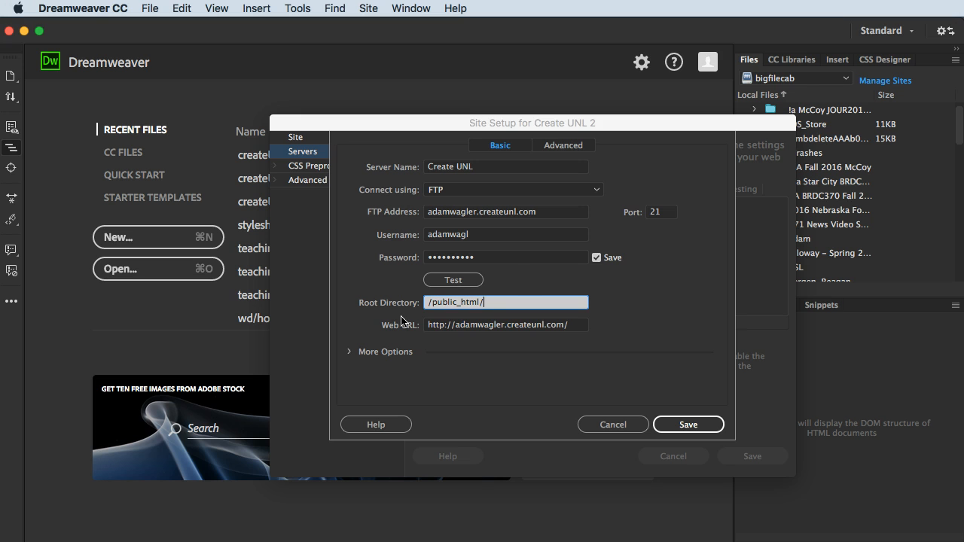
- Test the FTP connection to the web server and save the server and site setup
left_click(449, 280)
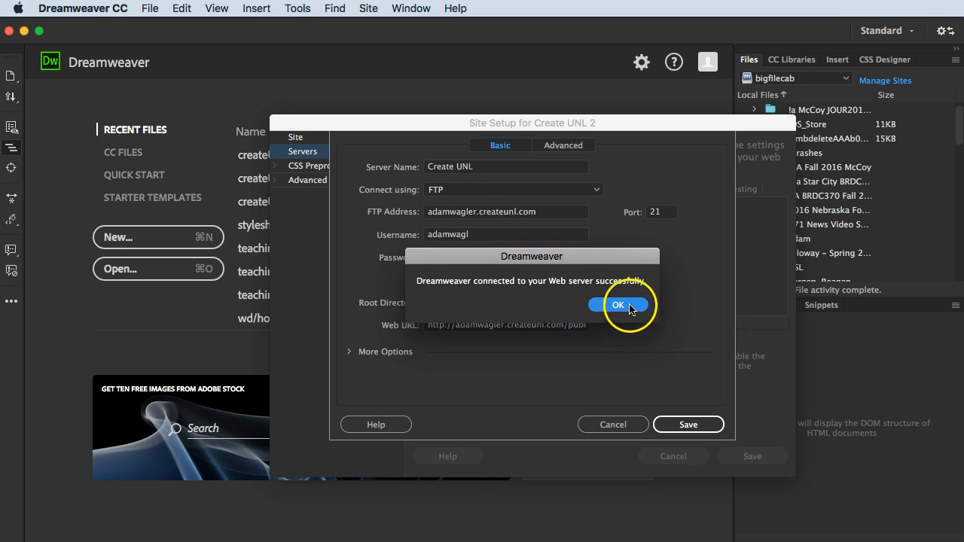
left_click(627, 304)
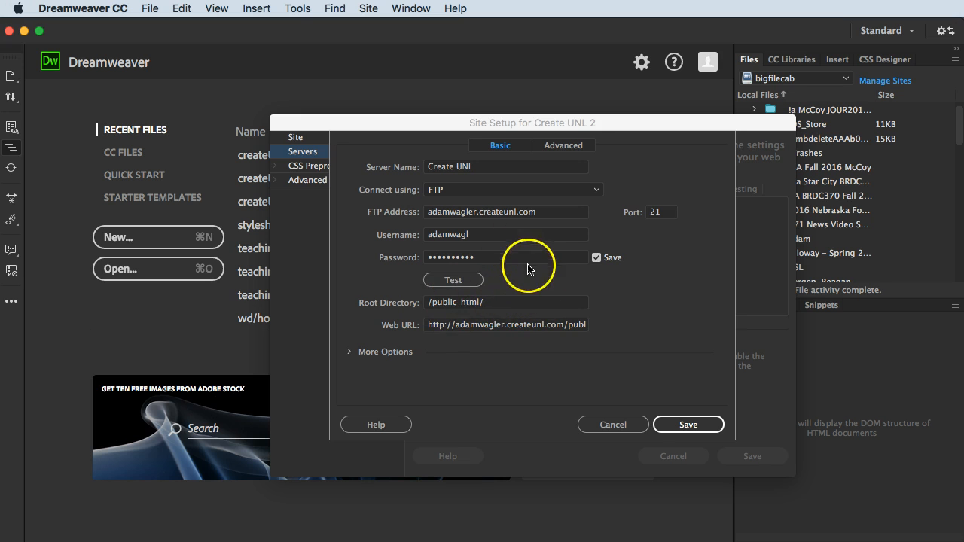
left_click(686, 427)
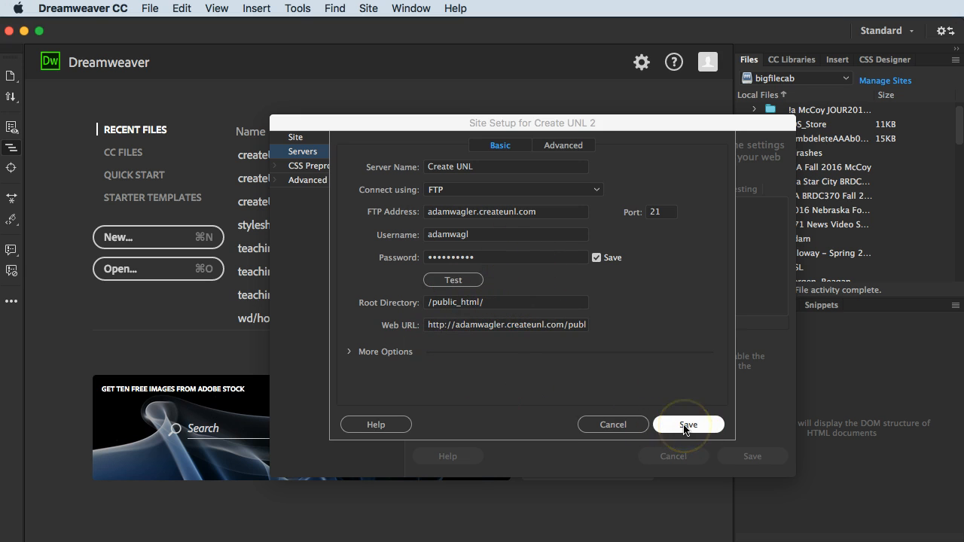
left_click(756, 457)
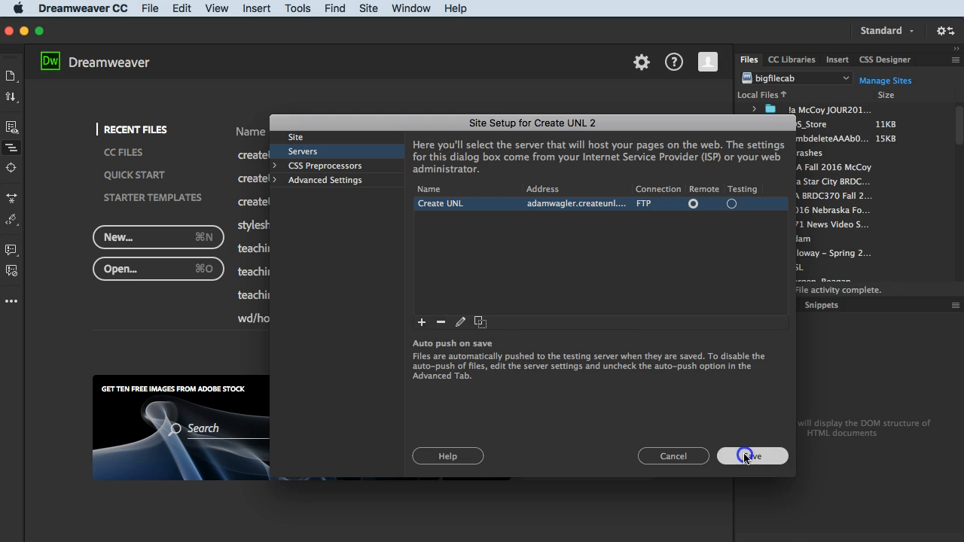
left_click(677, 325)
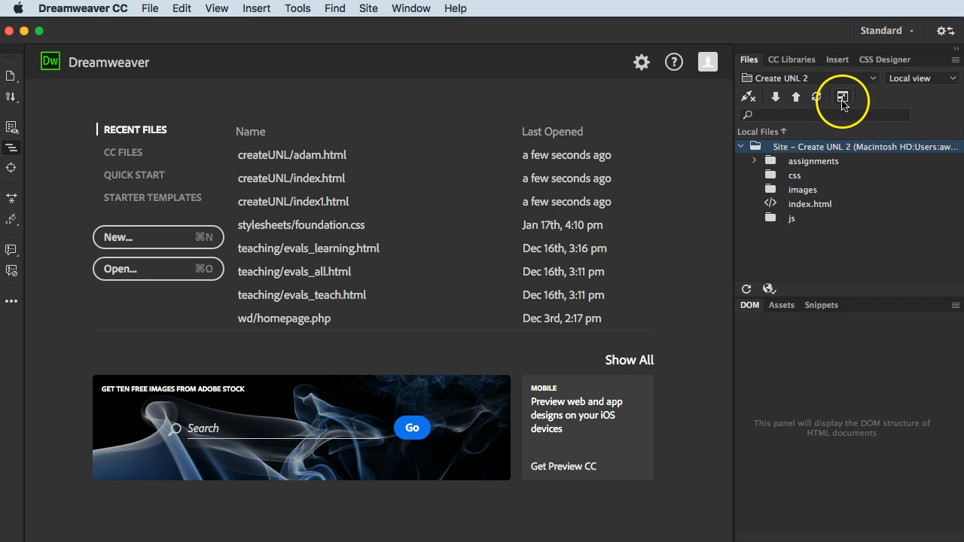
- Expand the site's file view to show remote and local files side by side, and connect to the remote server
left_click(842, 98)
left_click_drag(713, 154, 587, 91)
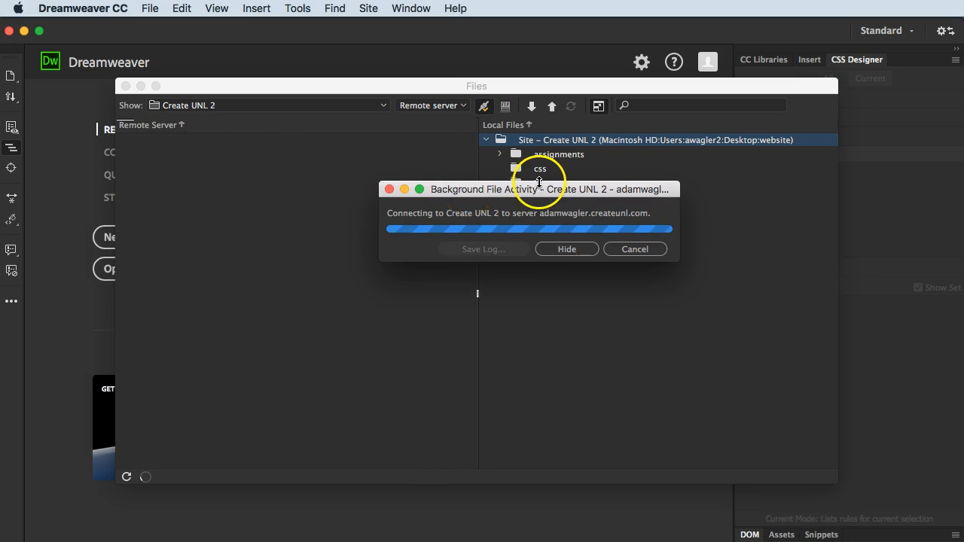
- Upload the local assignments, css, images and js folders and index.html to /public_html/ on the server, including dependent files
left_click(522, 159)
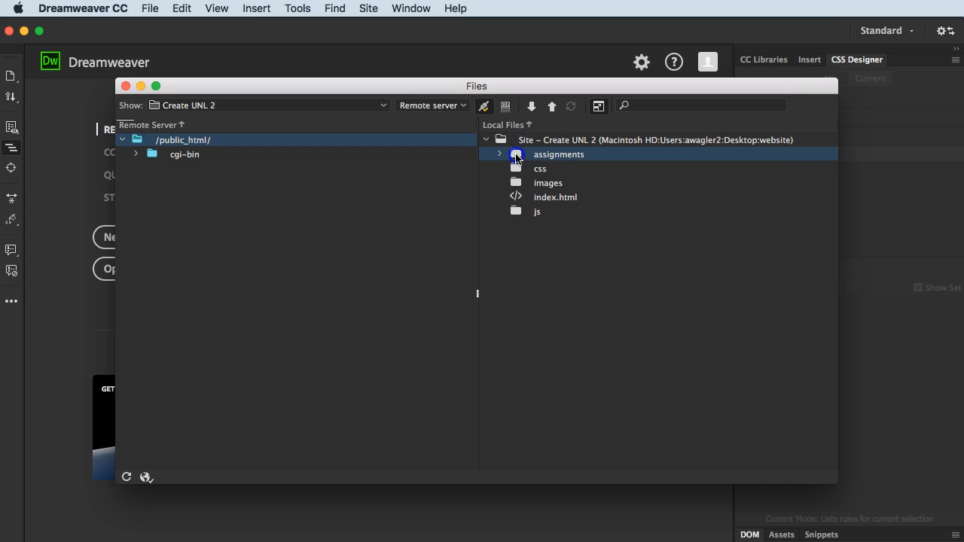
left_click(514, 214, "shift")
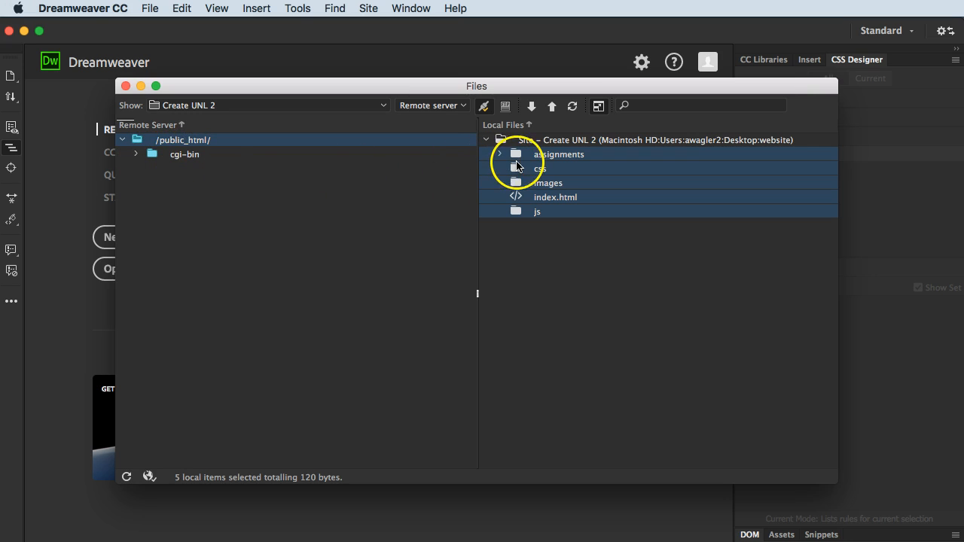
left_click_drag(516, 157, 202, 143)
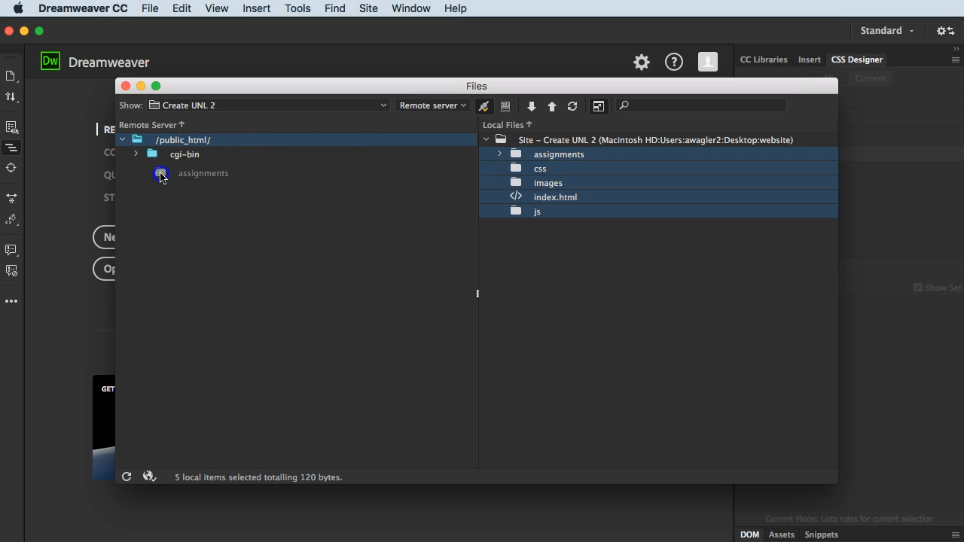
left_click_drag(164, 148, 166, 143)
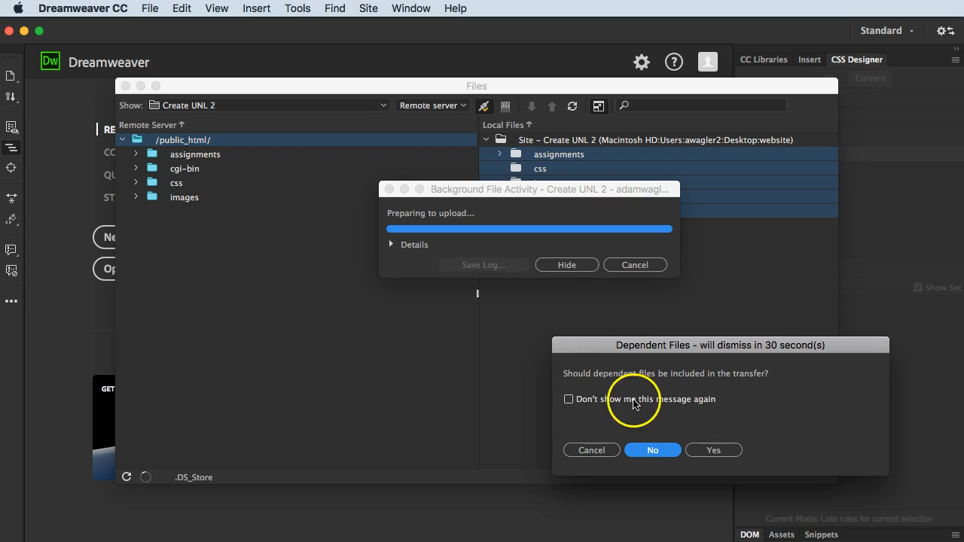
left_click_drag(645, 341, 486, 259)
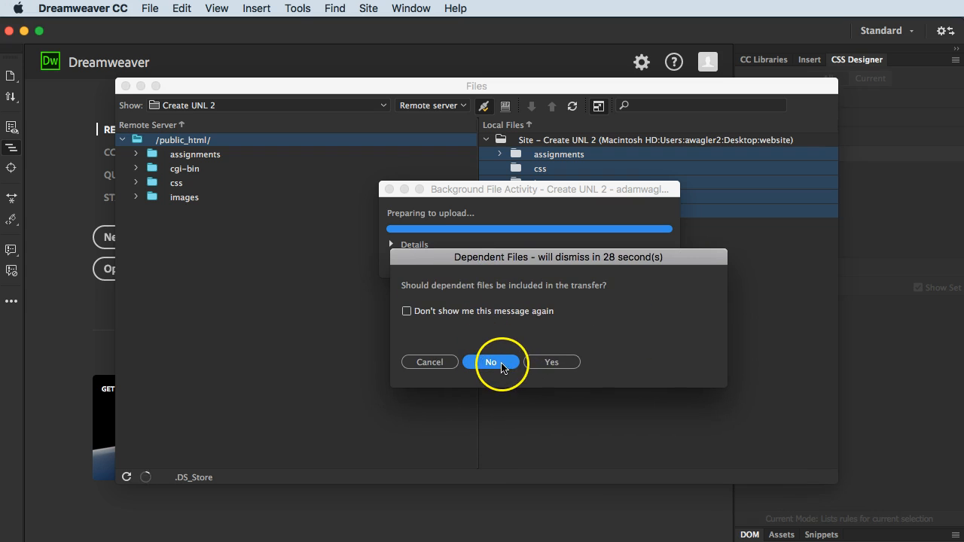
left_click(558, 364)
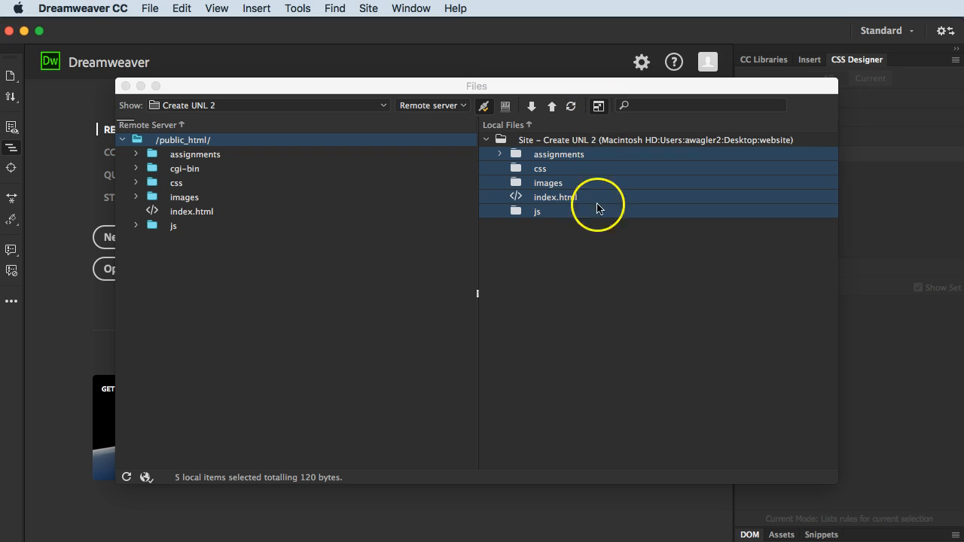
- Switch to Firefox and open the personal createunl.com site in a new tab to check the published home page
key("super+Tab")
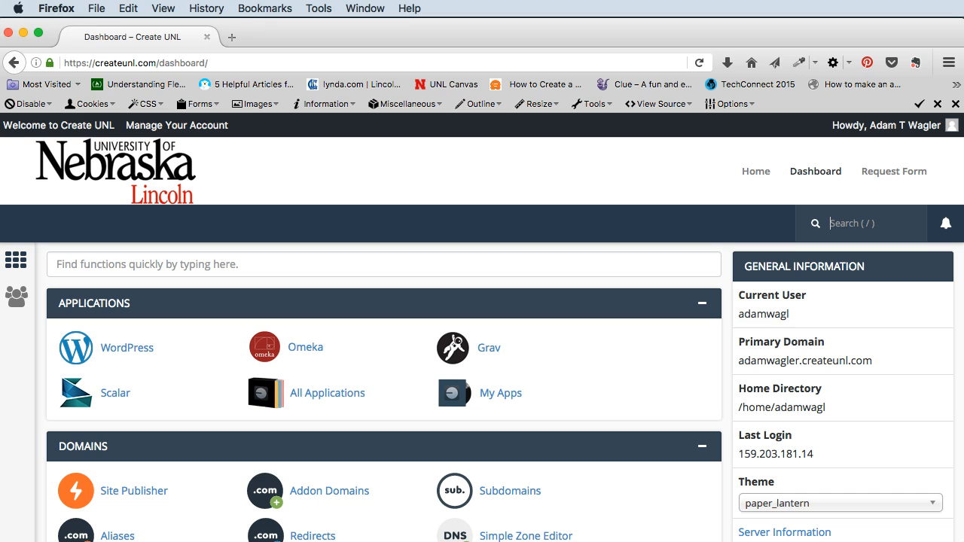
left_click(230, 40)
left_click(232, 62)
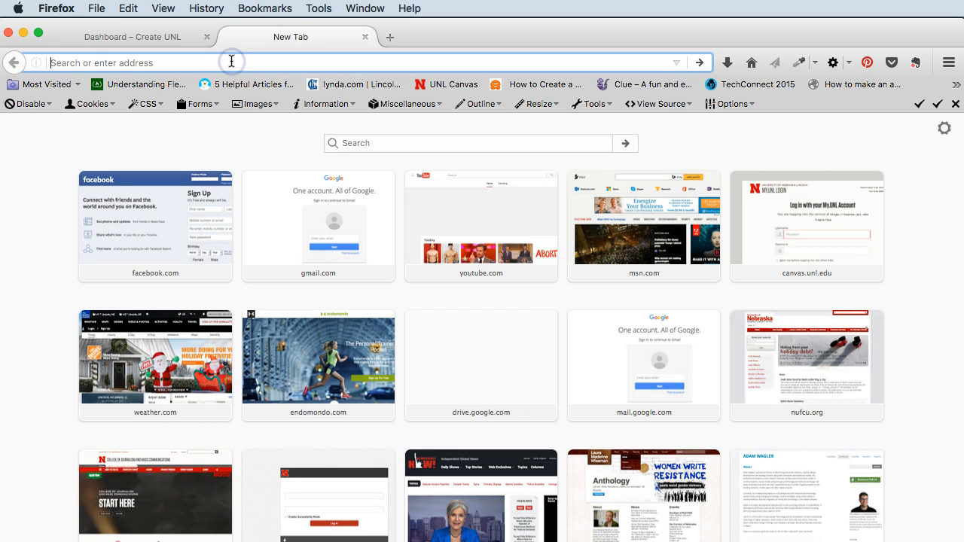
type("adamwagler")
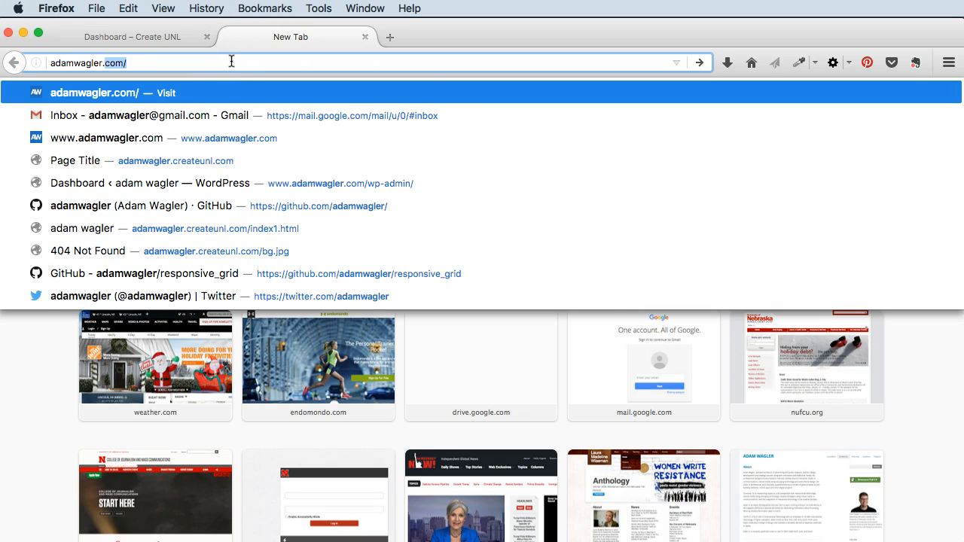
type(".cr")
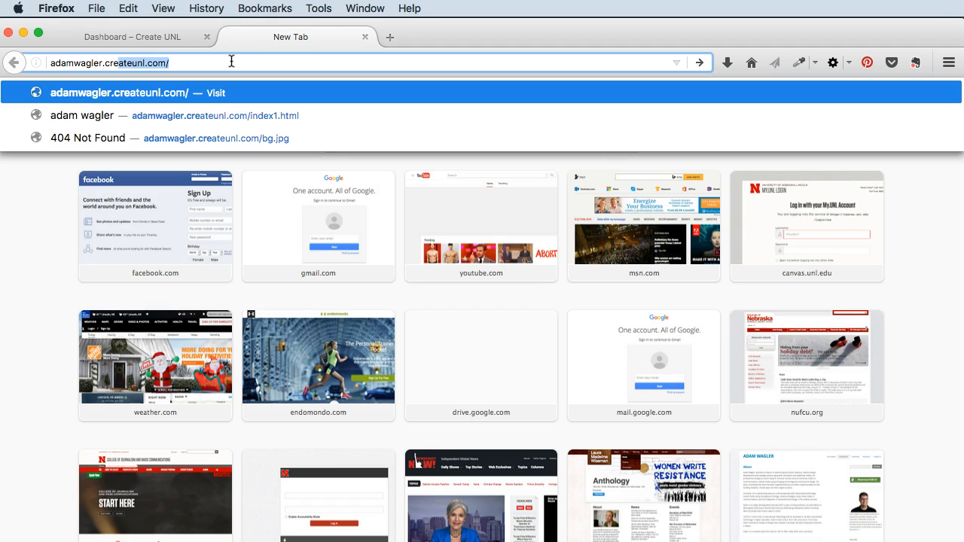
key("Return")
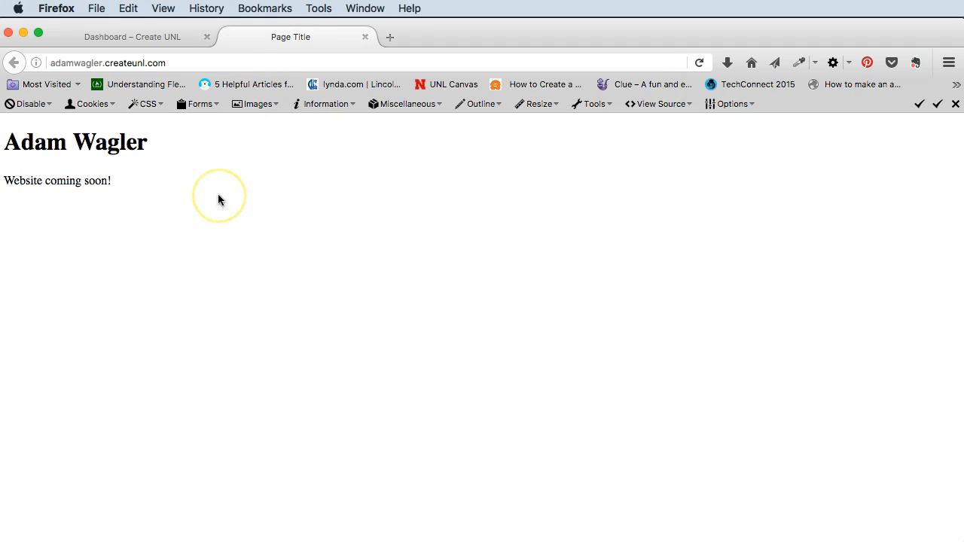